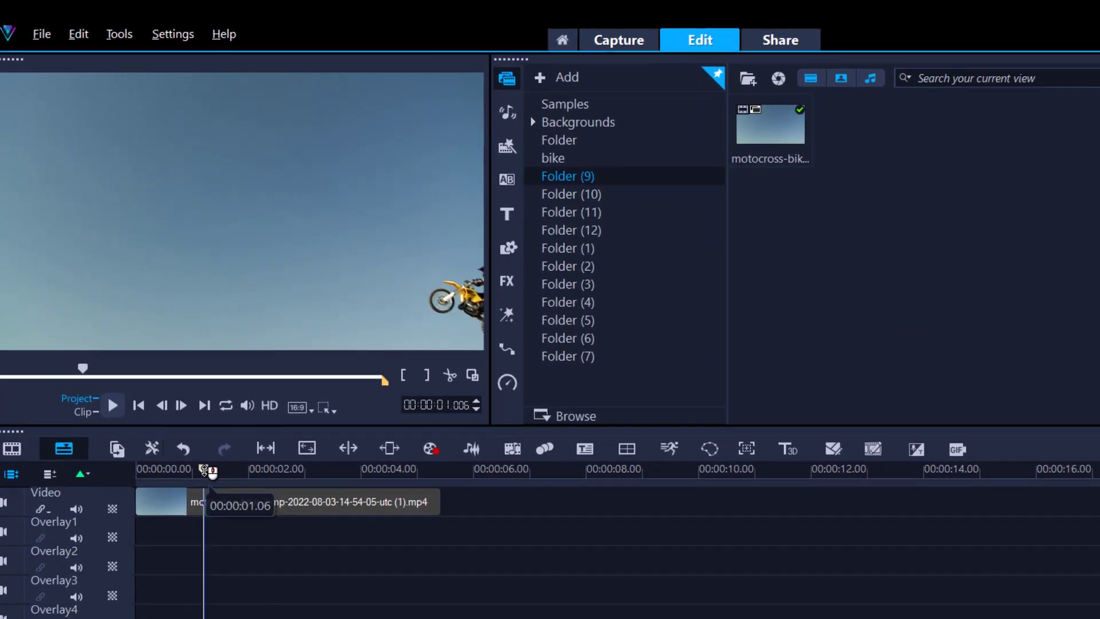
- Scrub the playhead and fine-tune it to 00:00:01.15, where the rider is mid-jump
{"action": "left_click_drag", "start_coordinate": [205, 471], "coordinate": [220, 501]}
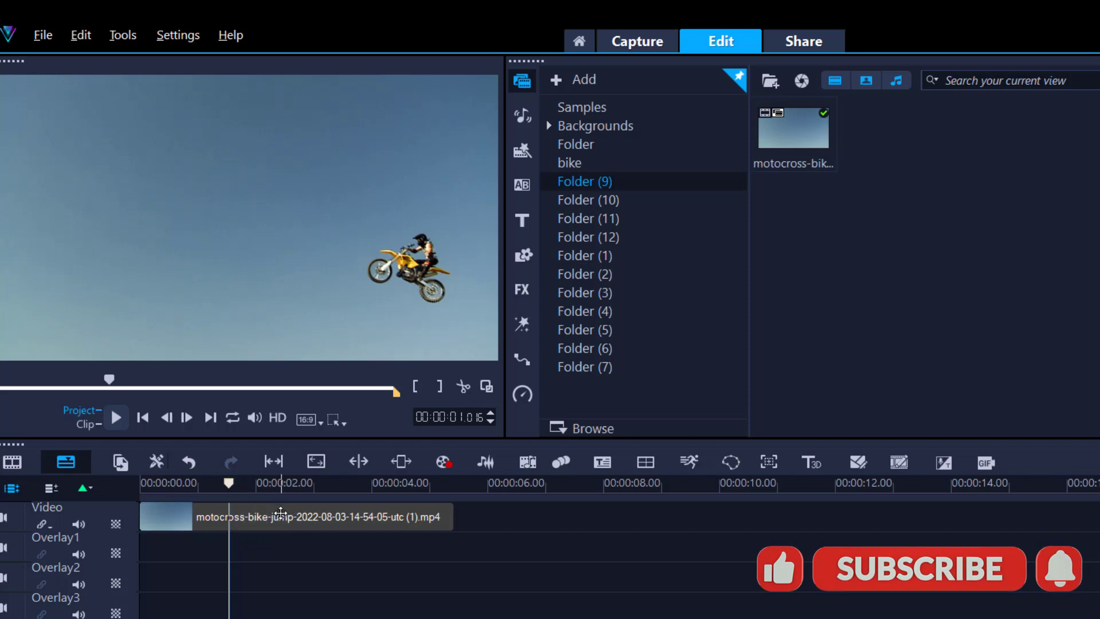
{"action": "left_click", "coordinate": [232, 484]}
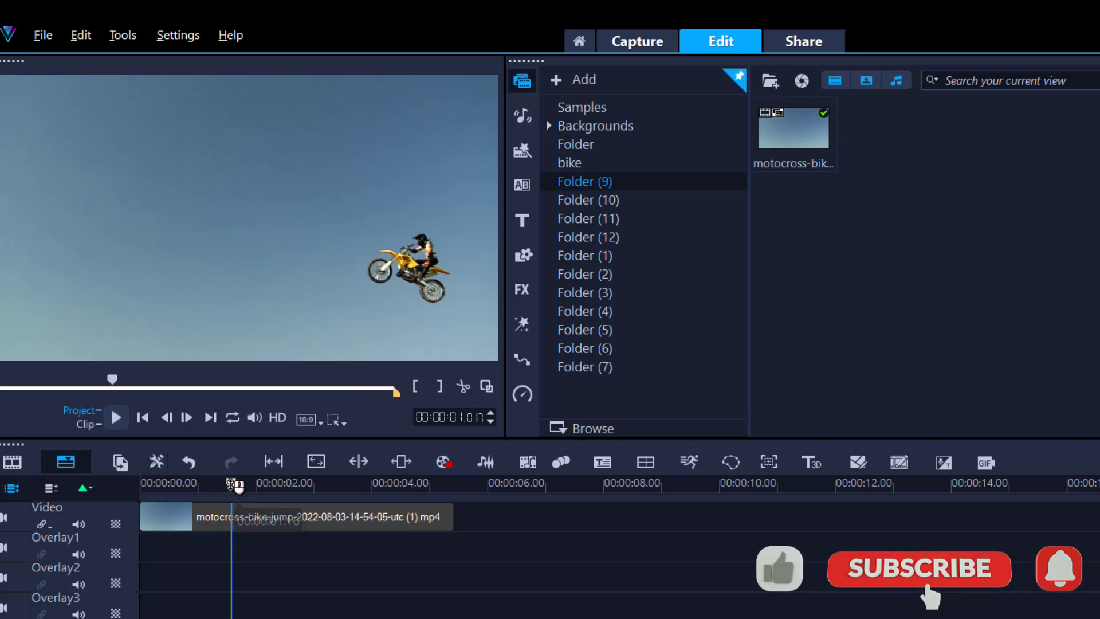
{"action": "mouse_move", "coordinate": [232, 485]}
{"action": "left_mouse_down"}
{"action": "mouse_move", "coordinate": [256, 485]}
{"action": "mouse_move", "coordinate": [231, 485]}
{"action": "left_mouse_up"}
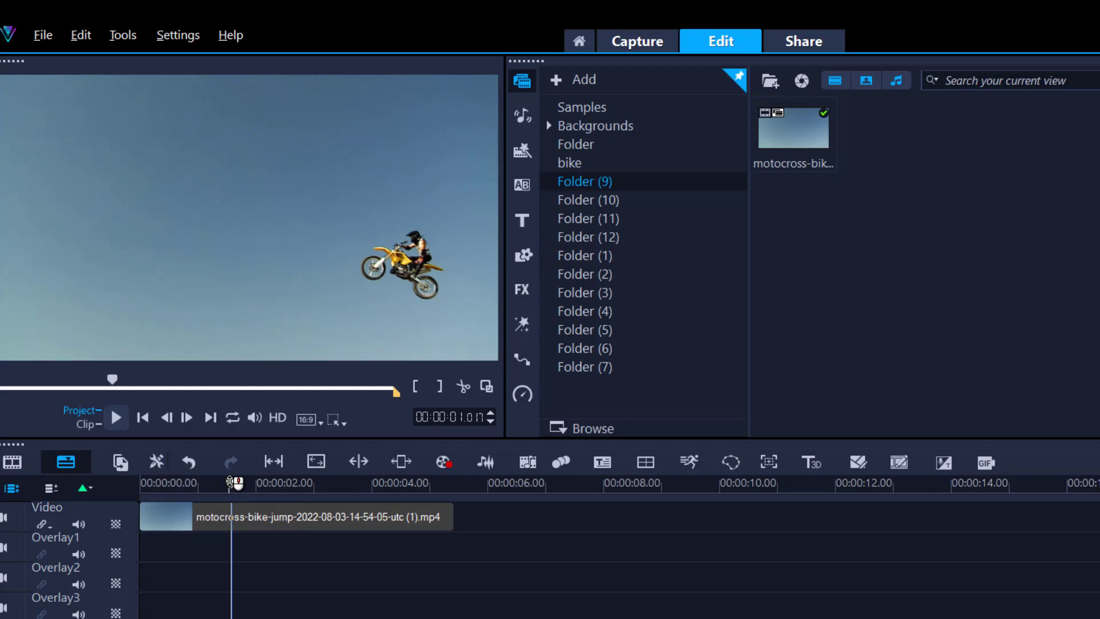
{"action": "left_click_drag", "start_coordinate": [235, 487], "coordinate": [227, 485]}
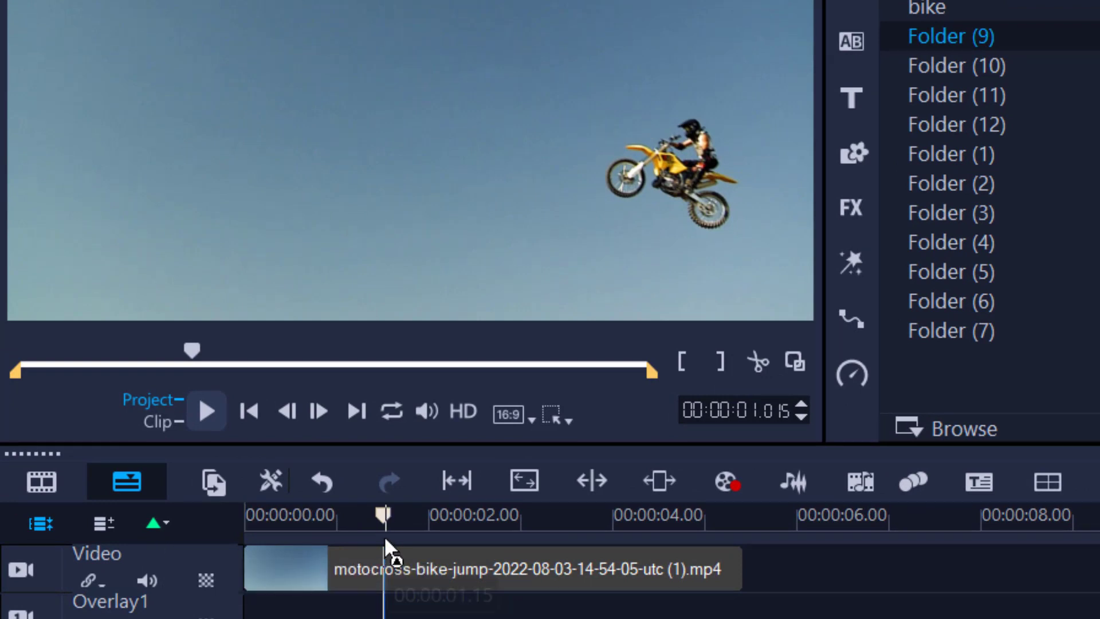
- Add a timeline marker, take a snapshot of the current frame and place it on Overlay1
{"action": "left_click", "coordinate": [163, 520]}
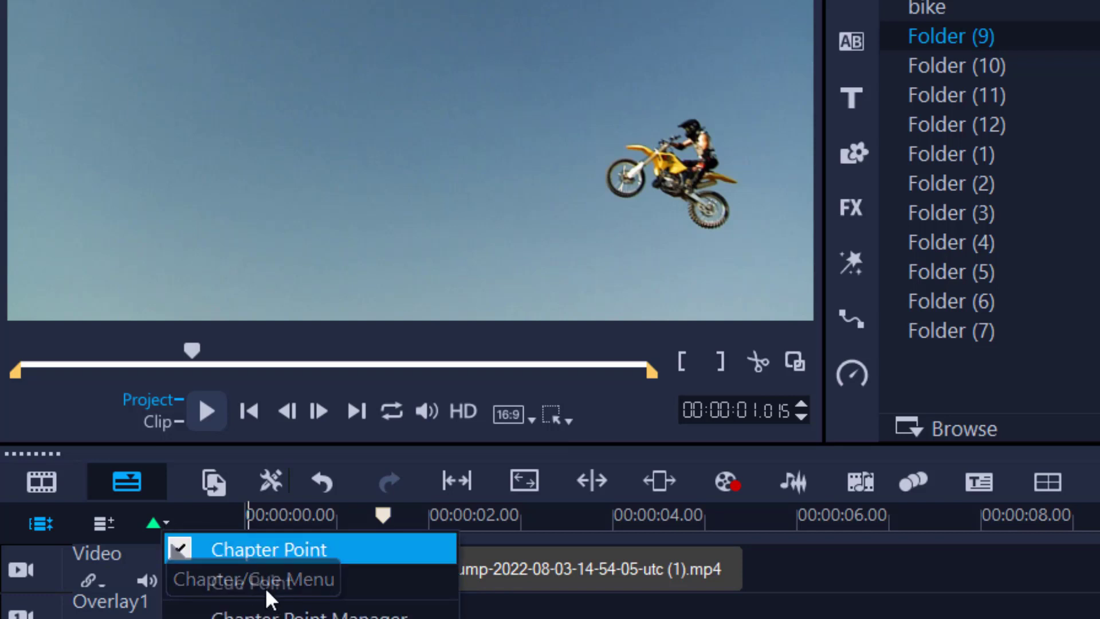
{"action": "left_click", "coordinate": [496, 550]}
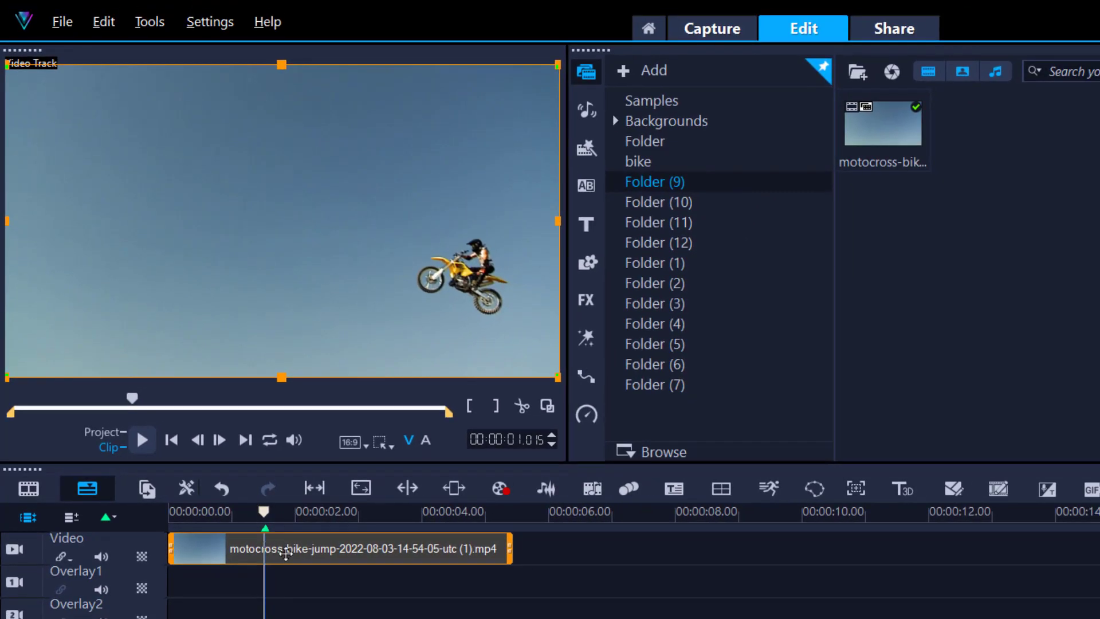
{"action": "left_click", "coordinate": [104, 23]}
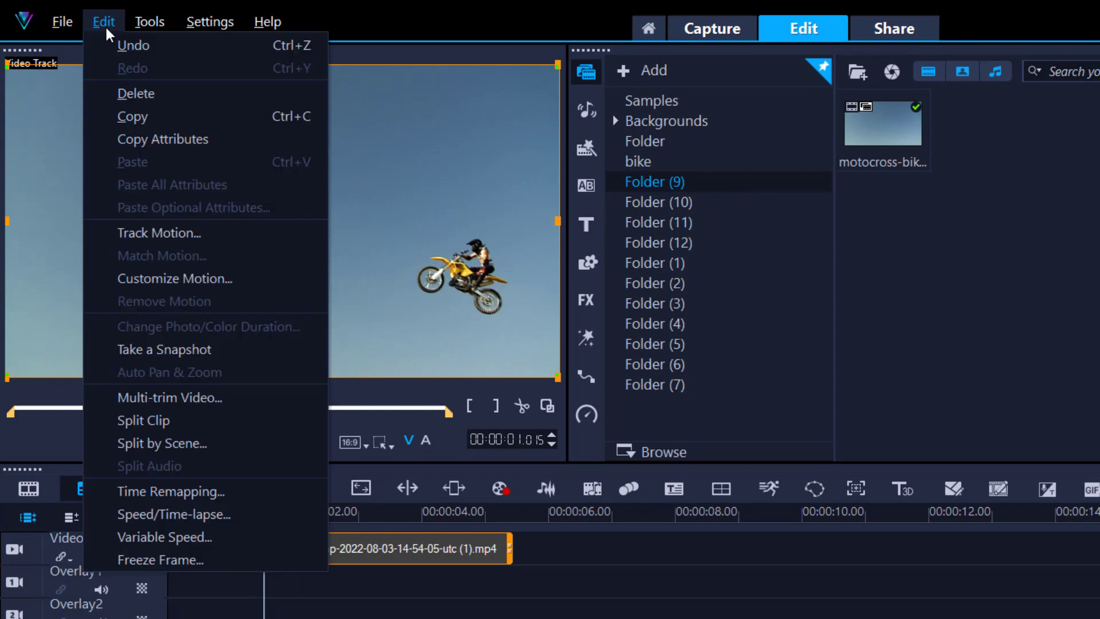
{"action": "left_click", "coordinate": [165, 351]}
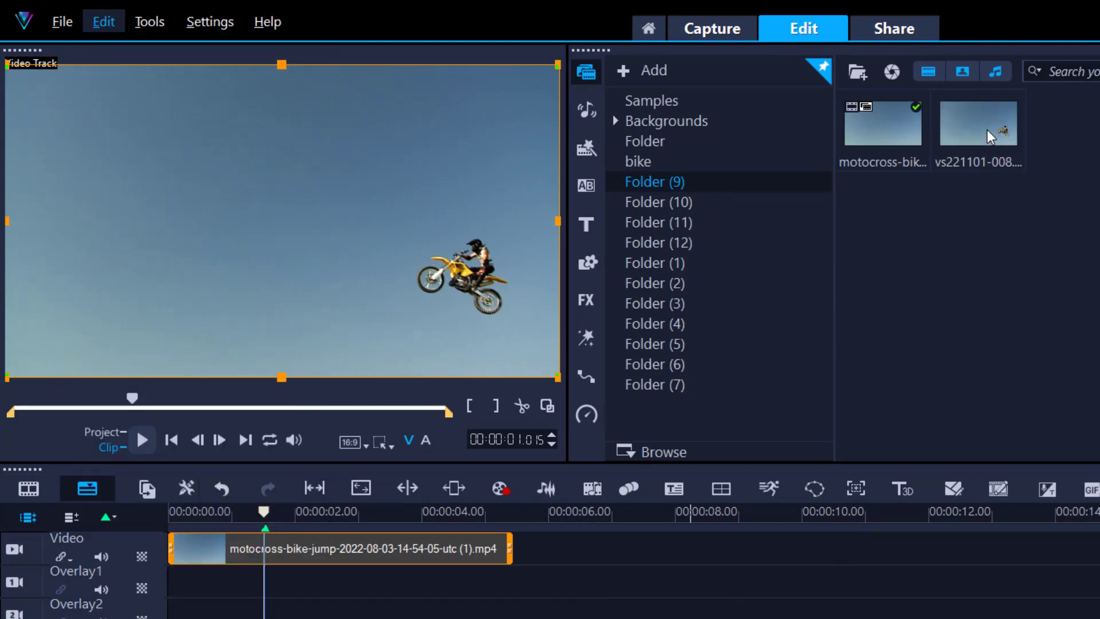
{"action": "left_click_drag", "start_coordinate": [991, 136], "coordinate": [317, 581]}
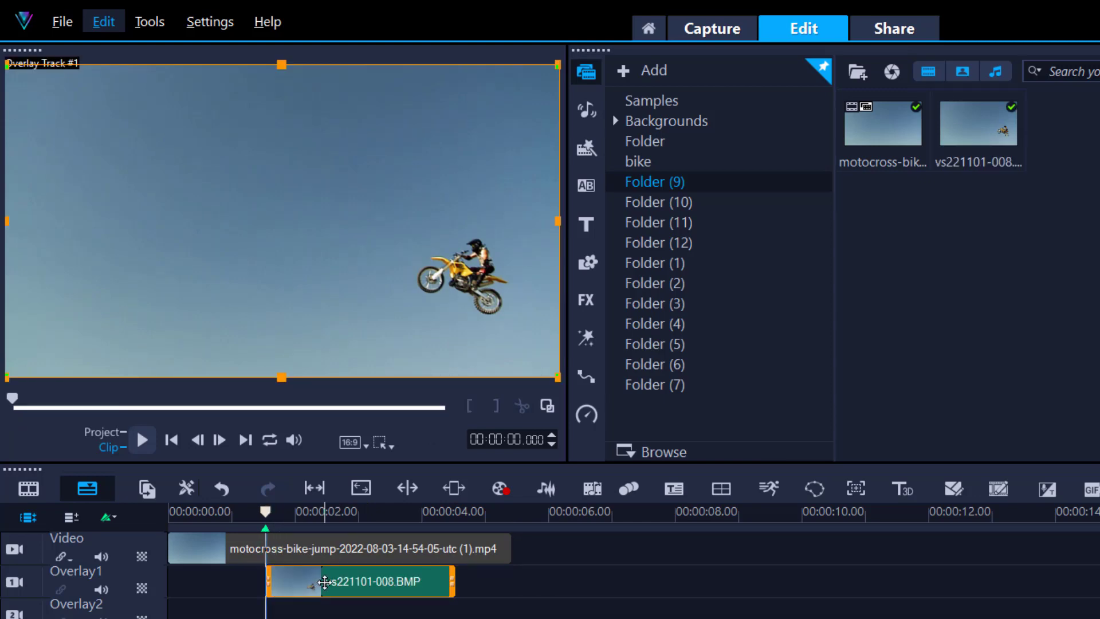
- Set the snapshot's blending mode to Gray key and preview the project showing both riders
{"action": "double_click", "coordinate": [324, 582]}
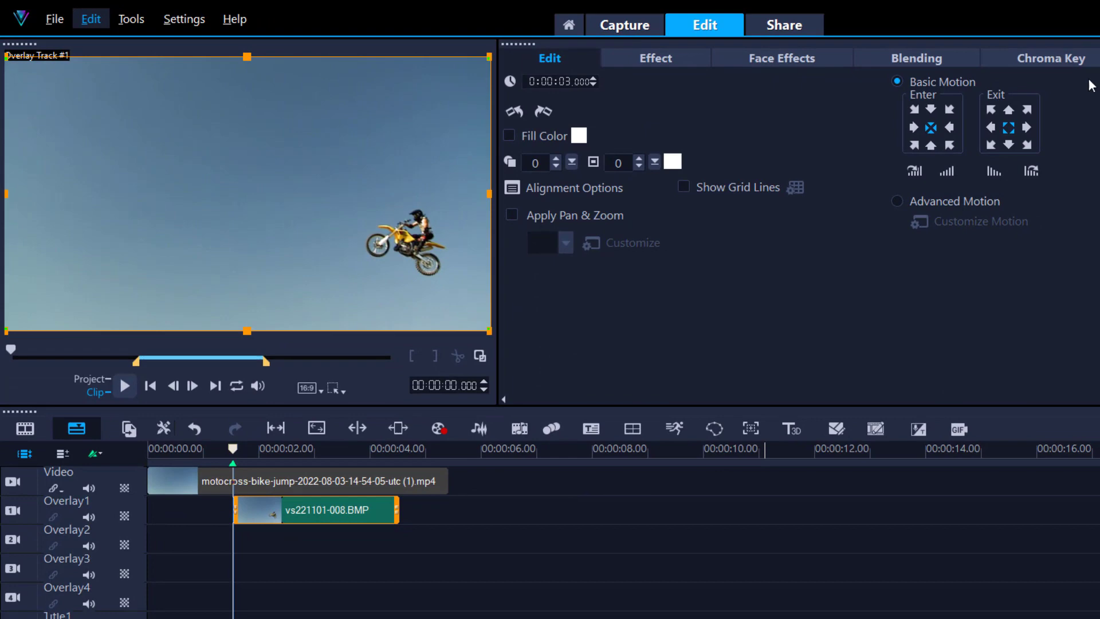
{"action": "left_click", "coordinate": [900, 57]}
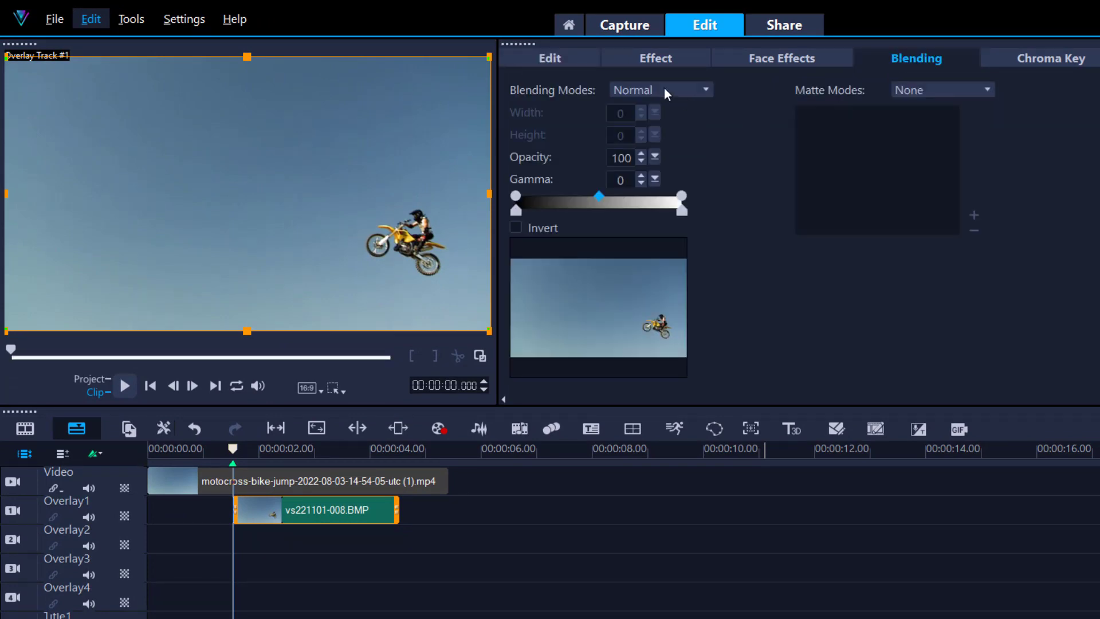
{"action": "left_click", "coordinate": [659, 87]}
{"action": "left_click", "coordinate": [651, 119]}
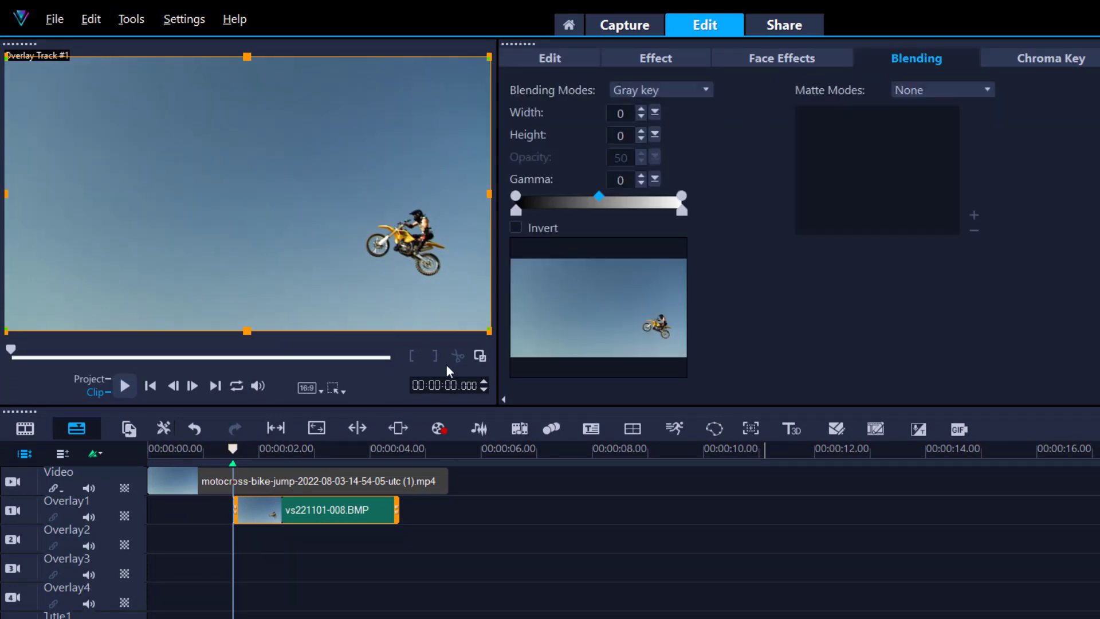
{"action": "left_click", "coordinate": [238, 448]}
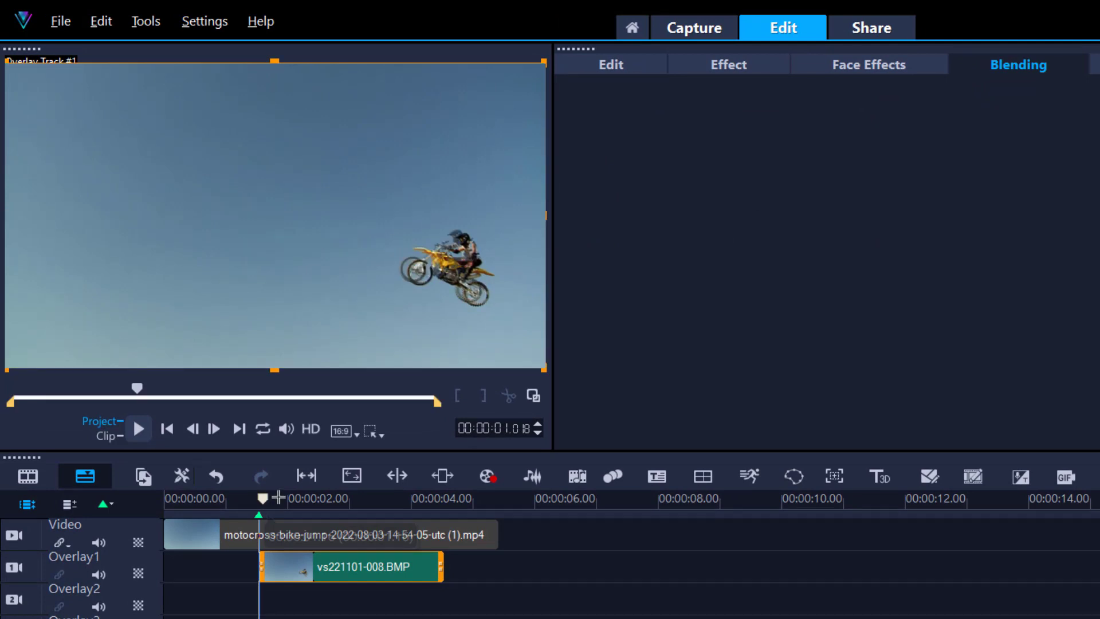
{"action": "left_click_drag", "start_coordinate": [278, 498], "coordinate": [313, 496]}
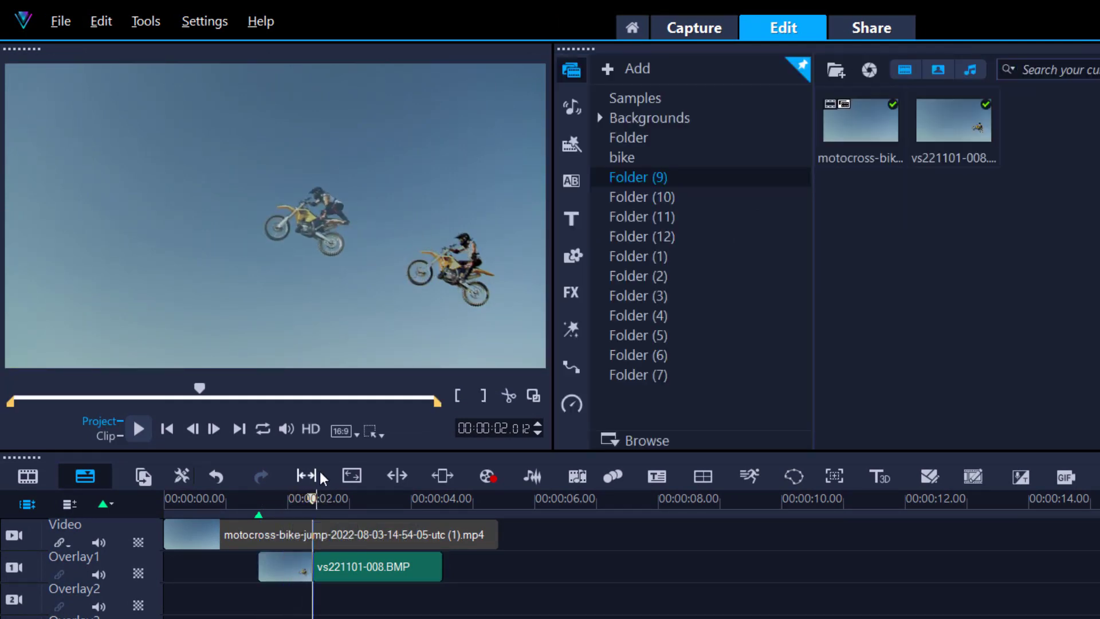
- Mark 00:00:02.16, take a second snapshot and place vs221101-009.BMP on Overlay2
{"action": "left_click", "coordinate": [312, 514]}
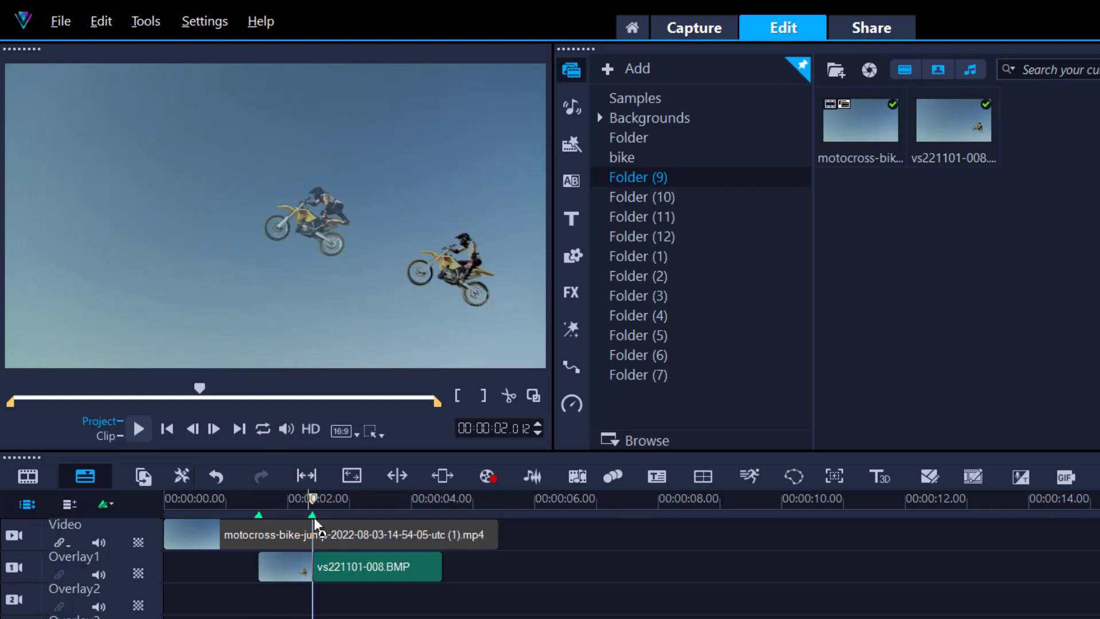
{"action": "left_click", "coordinate": [250, 534]}
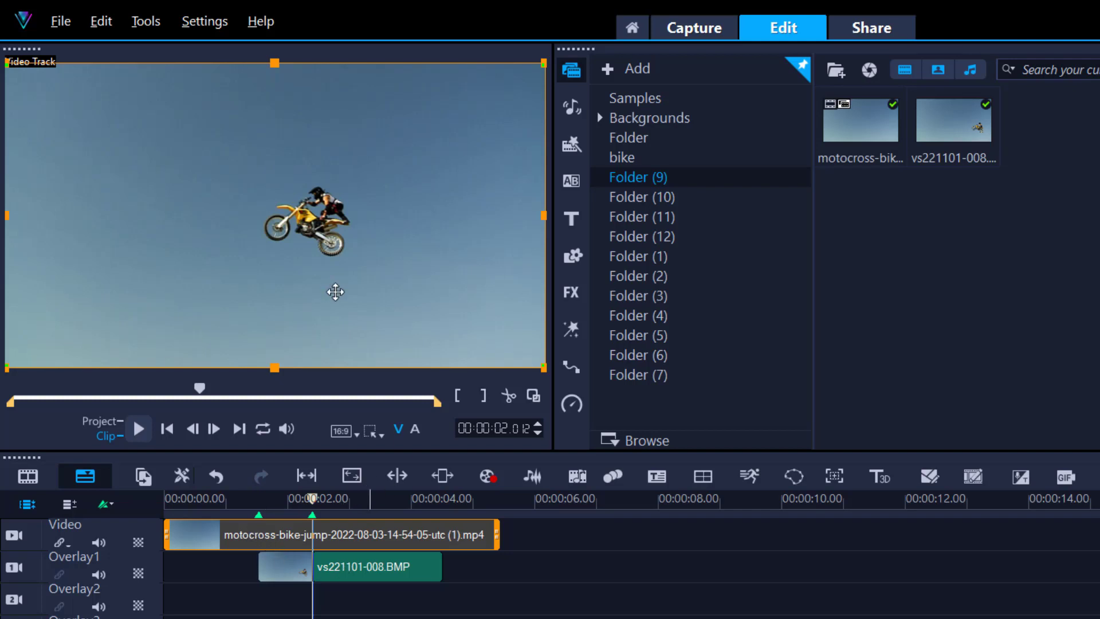
{"action": "left_click", "coordinate": [108, 25]}
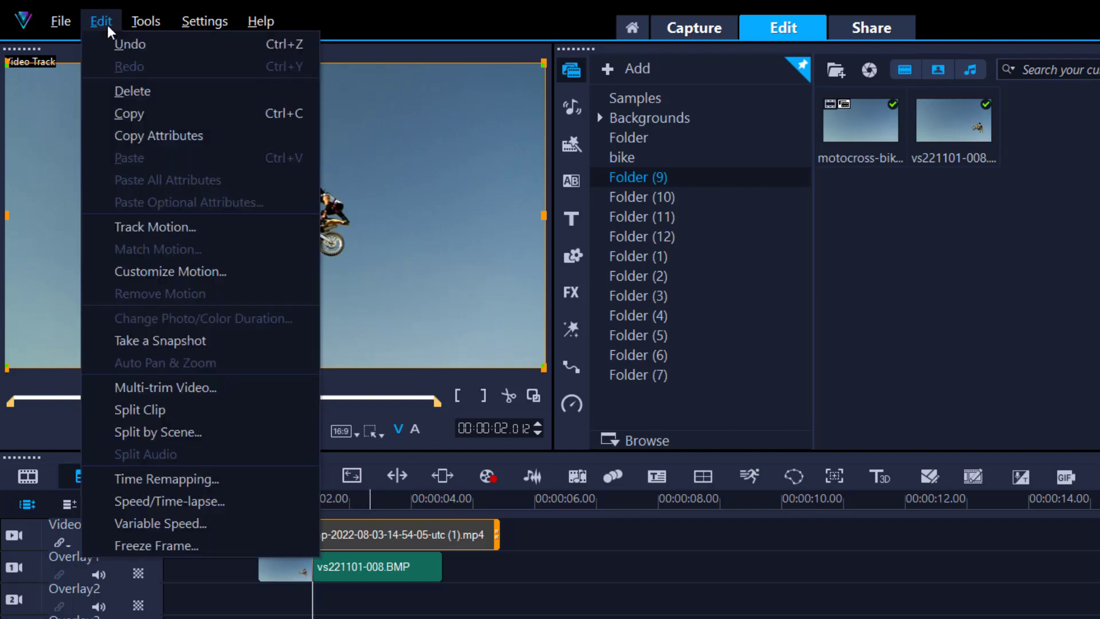
{"action": "left_click", "coordinate": [153, 339]}
{"action": "left_click_drag", "start_coordinate": [1047, 140], "coordinate": [322, 602]}
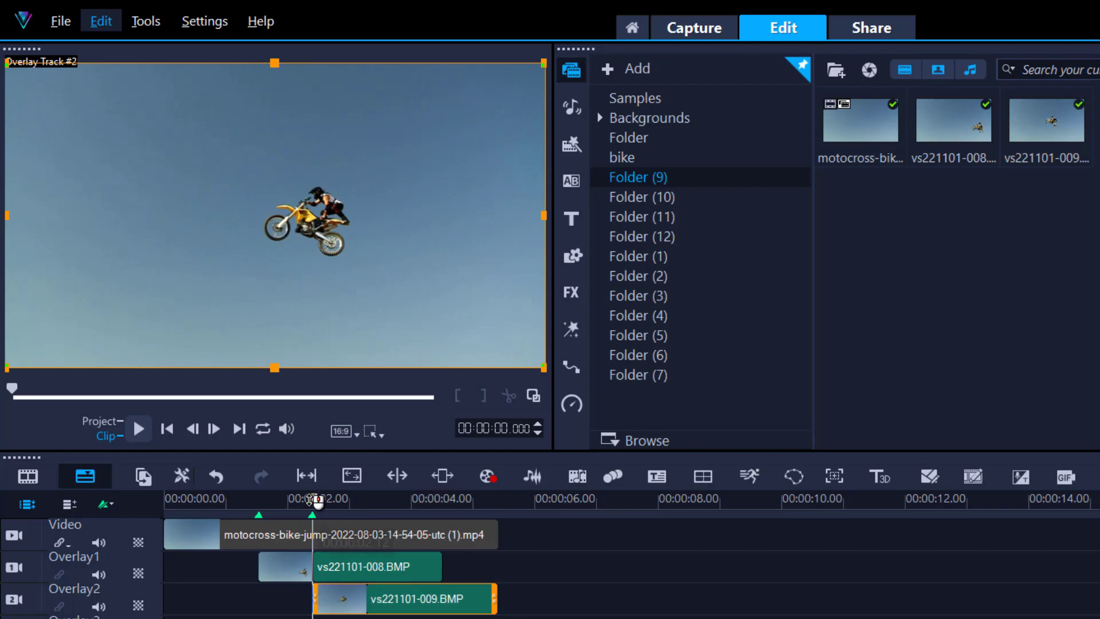
- Give the Overlay2 snapshot Gray key blending and move the playhead to about 3.13 seconds
{"action": "left_click_drag", "start_coordinate": [315, 501], "coordinate": [354, 501]}
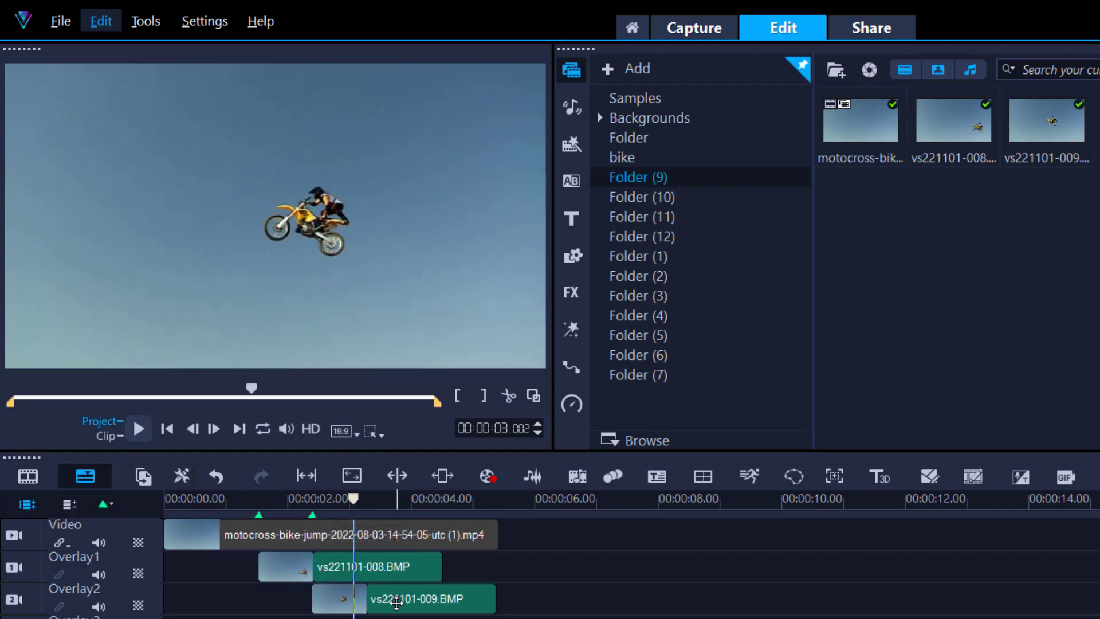
{"action": "left_click", "coordinate": [397, 602]}
{"action": "double_click", "coordinate": [396, 601]}
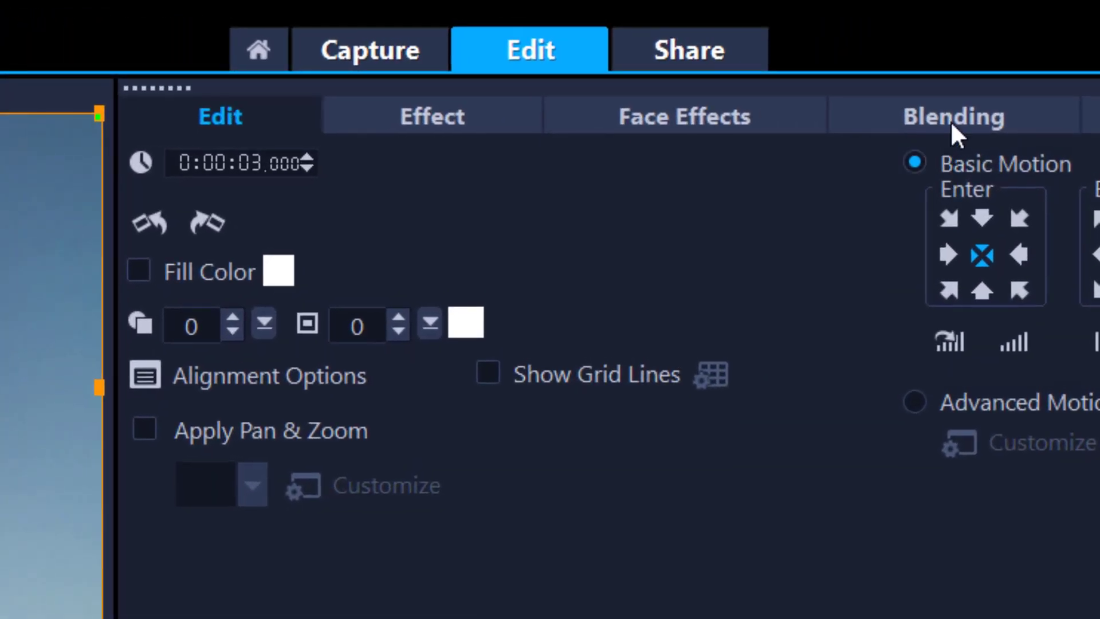
{"action": "left_click", "coordinate": [950, 120]}
{"action": "left_click", "coordinate": [410, 178]}
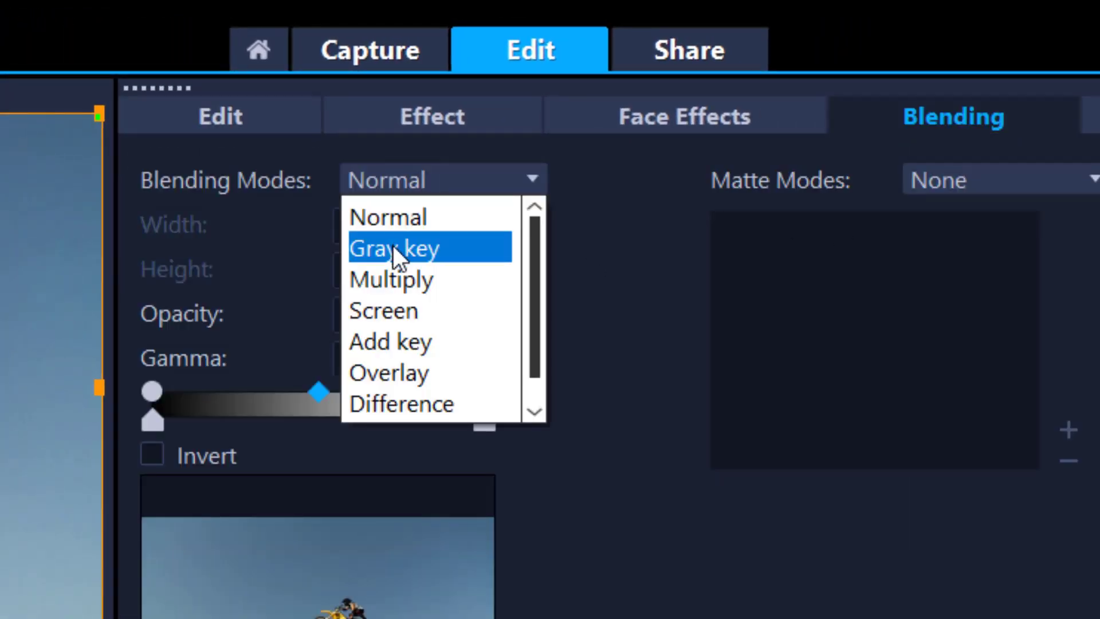
{"action": "left_click", "coordinate": [395, 246]}
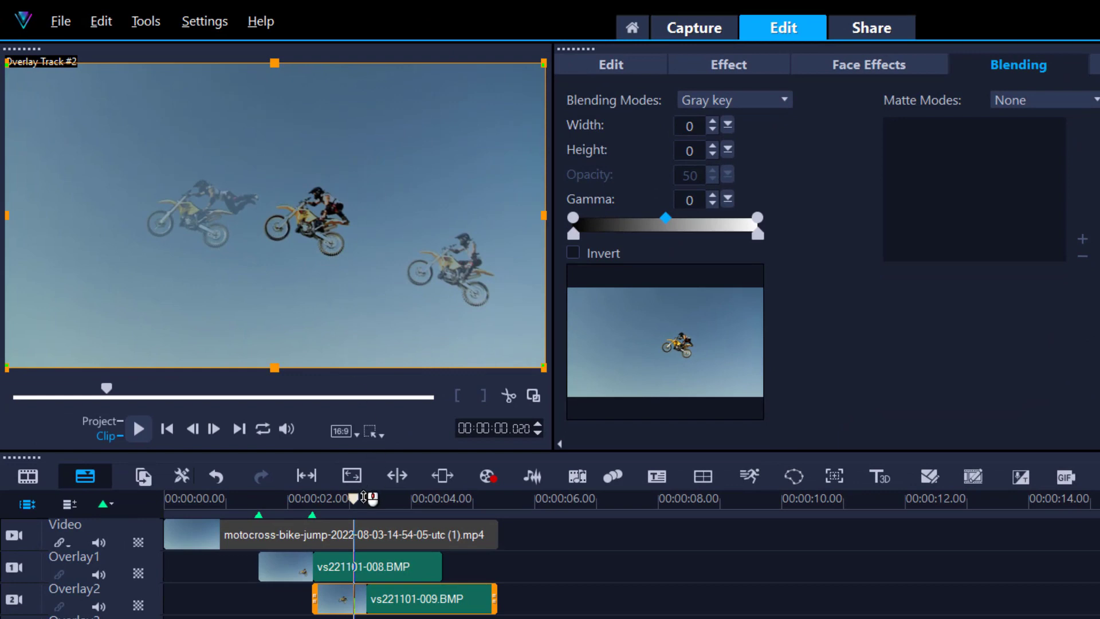
{"action": "left_click_drag", "start_coordinate": [354, 498], "coordinate": [382, 498]}
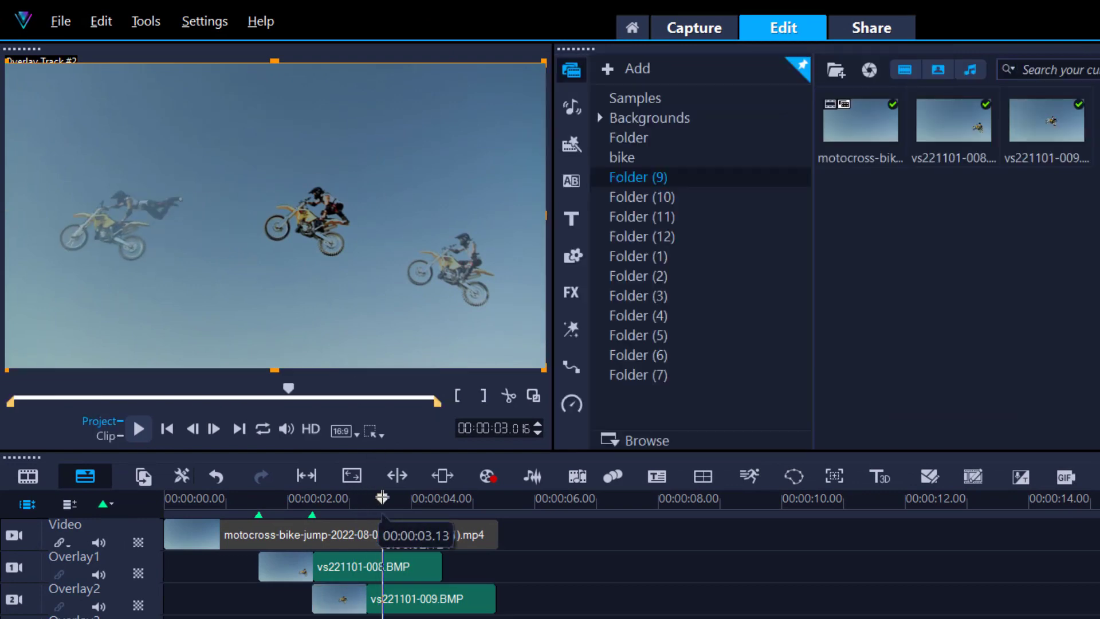
- Take a snapshot of the current frame and place vs221101-010.BMP on Overlay3
{"action": "left_click", "coordinate": [383, 533]}
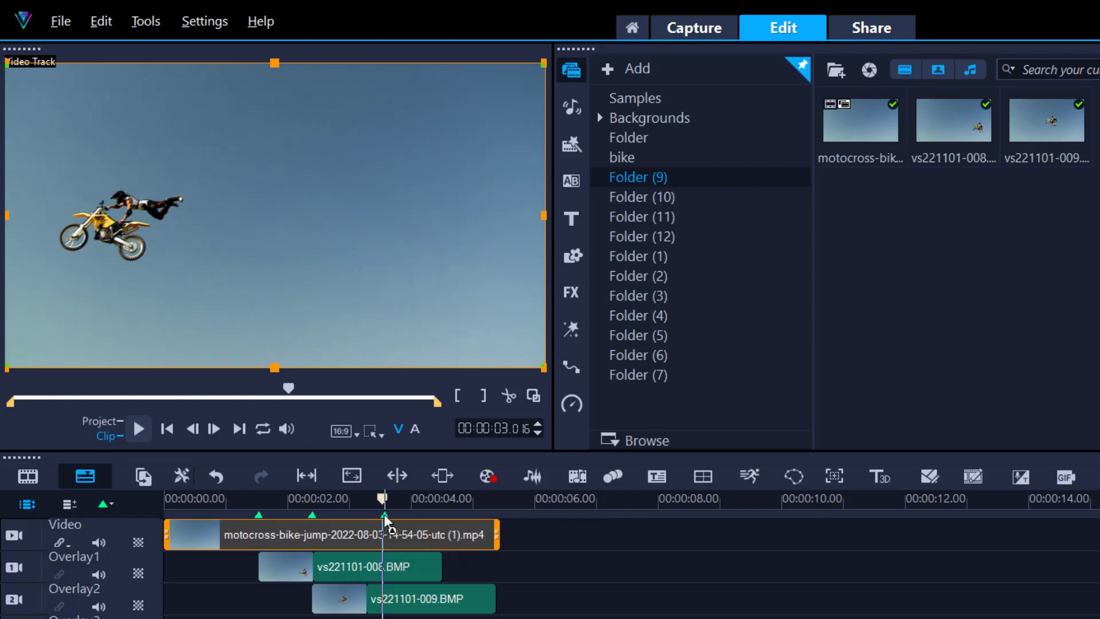
{"action": "left_click", "coordinate": [101, 21]}
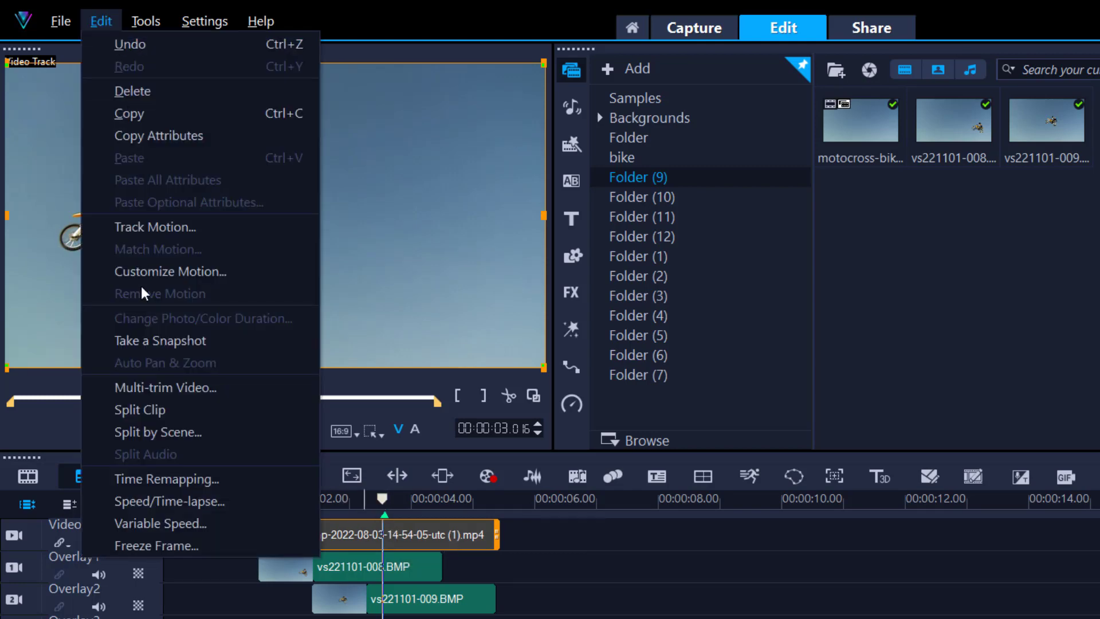
{"action": "left_click", "coordinate": [146, 338]}
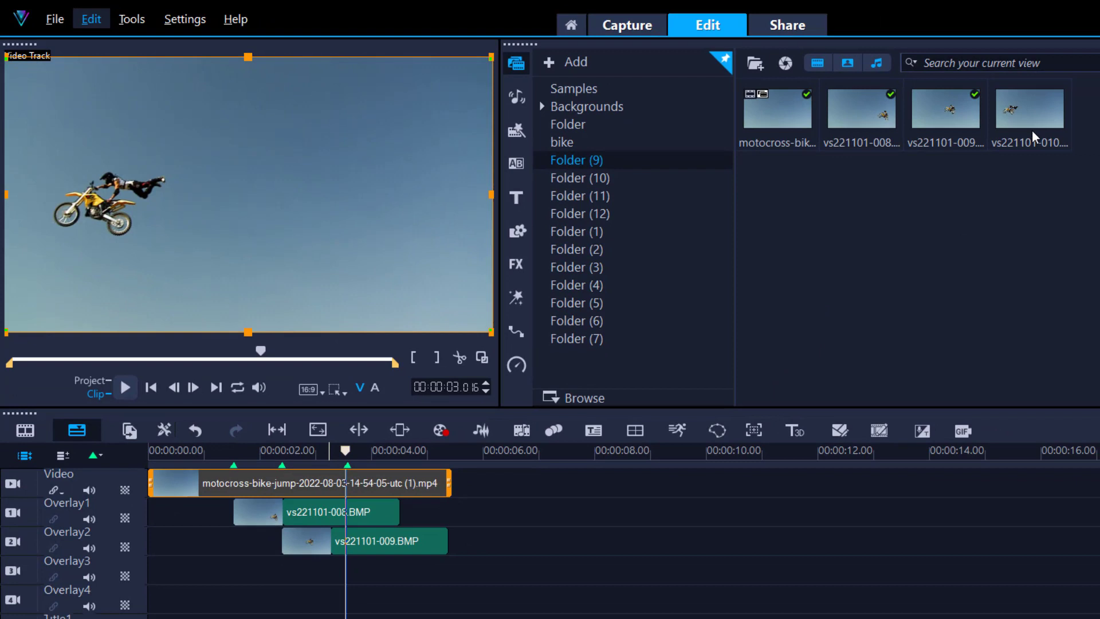
{"action": "left_click_drag", "start_coordinate": [1016, 121], "coordinate": [435, 565]}
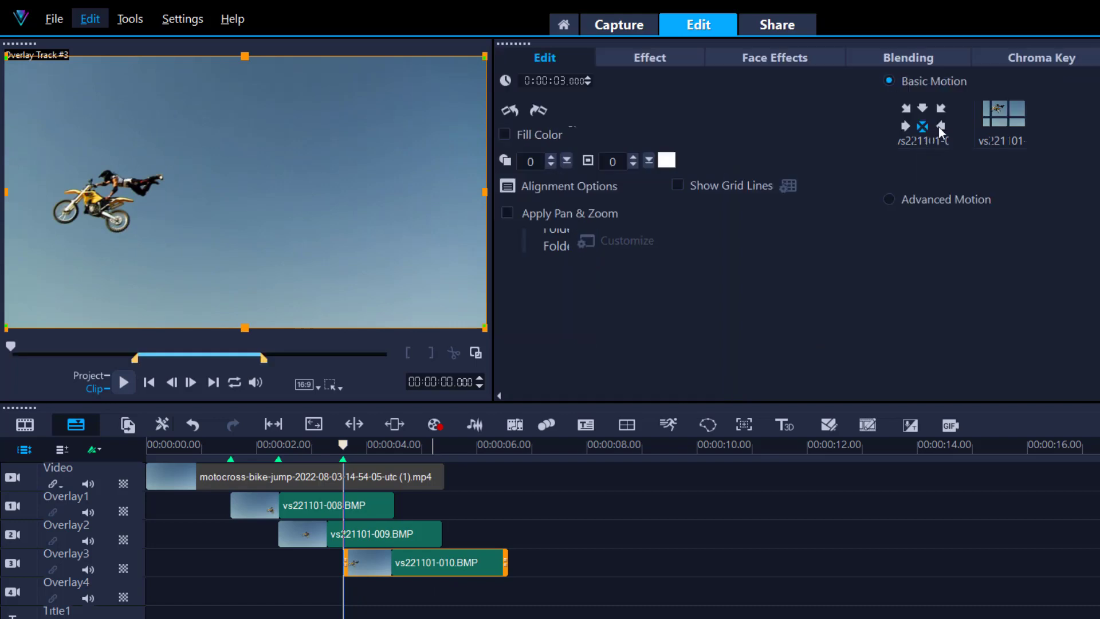
- Apply Gray key blending to the Overlay3 snapshot and move the playhead to about 4 seconds
{"action": "left_click", "coordinate": [925, 57]}
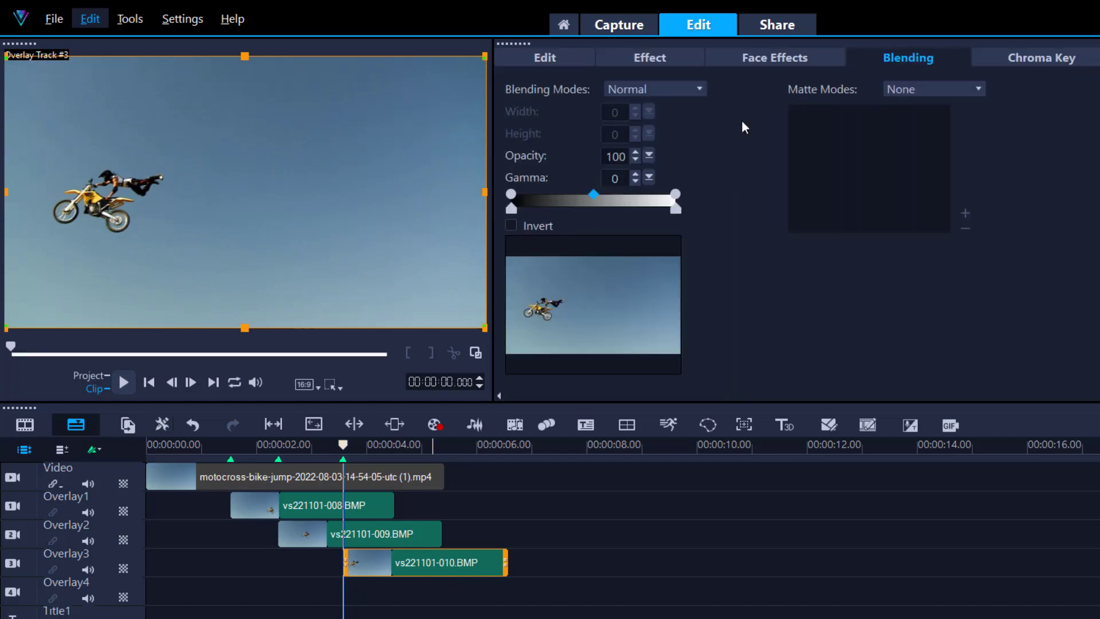
{"action": "left_click", "coordinate": [637, 90]}
{"action": "left_click", "coordinate": [641, 124]}
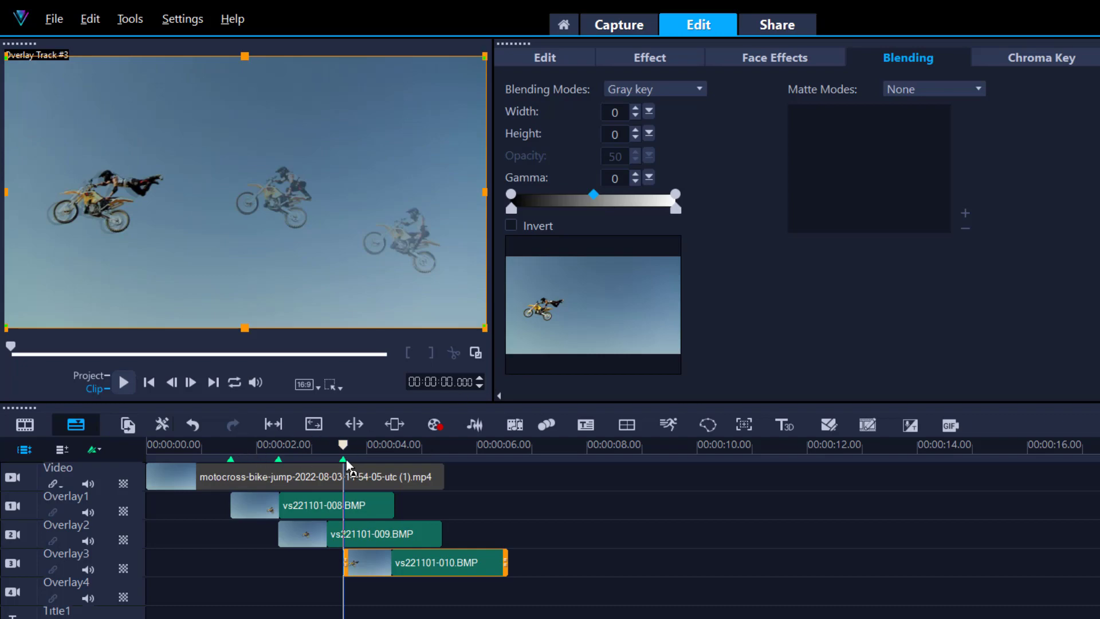
{"action": "left_click_drag", "start_coordinate": [344, 444], "coordinate": [421, 447]}
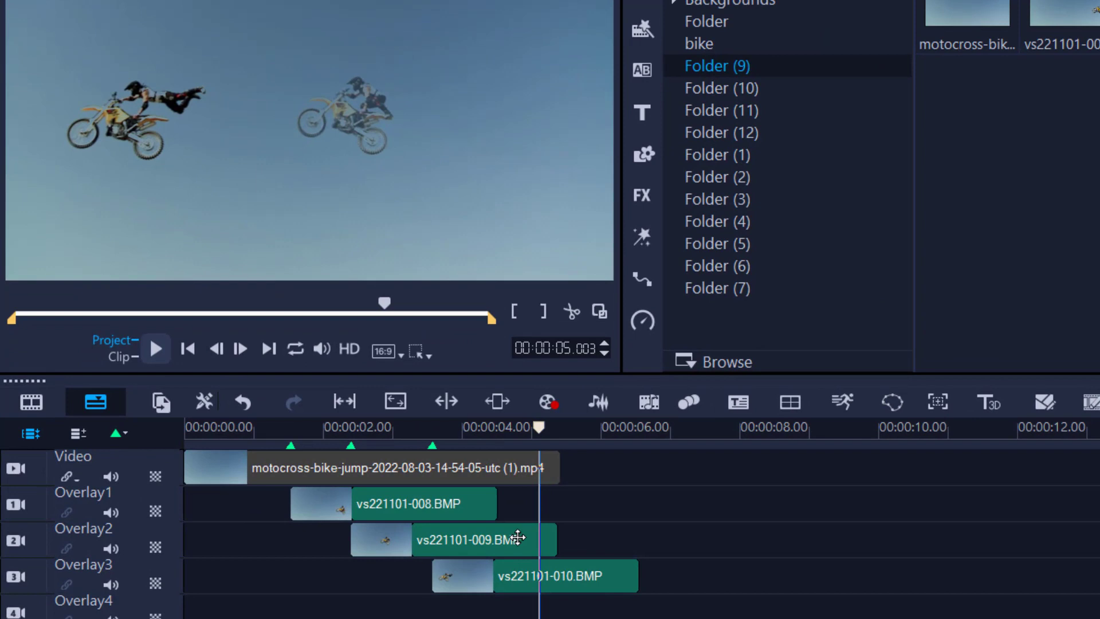
- Trim the ends of the Overlay2 and Overlay3 snapshot clips, Overlay3 to about 1.11 seconds
{"action": "left_click", "coordinate": [518, 538]}
{"action": "left_click_drag", "start_coordinate": [557, 539], "coordinate": [514, 540]}
{"action": "left_click", "coordinate": [545, 582]}
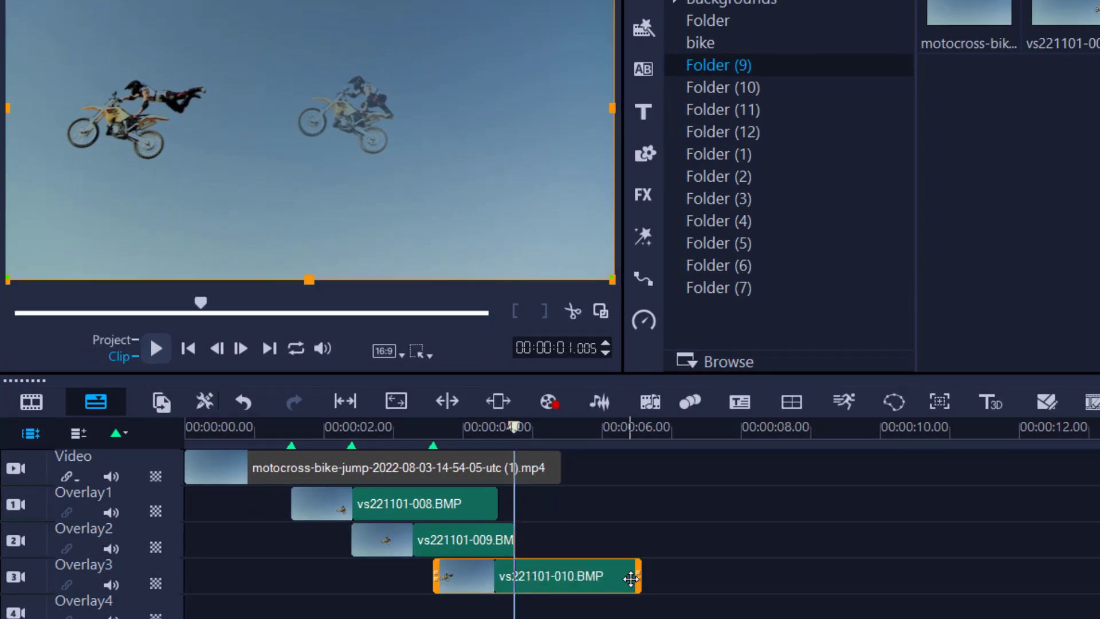
{"action": "left_click_drag", "start_coordinate": [631, 579], "coordinate": [526, 573]}
- Return the playhead to about 1.04 seconds and play the project through to review the ghost trail
{"action": "left_click_drag", "start_coordinate": [526, 429], "coordinate": [264, 436]}
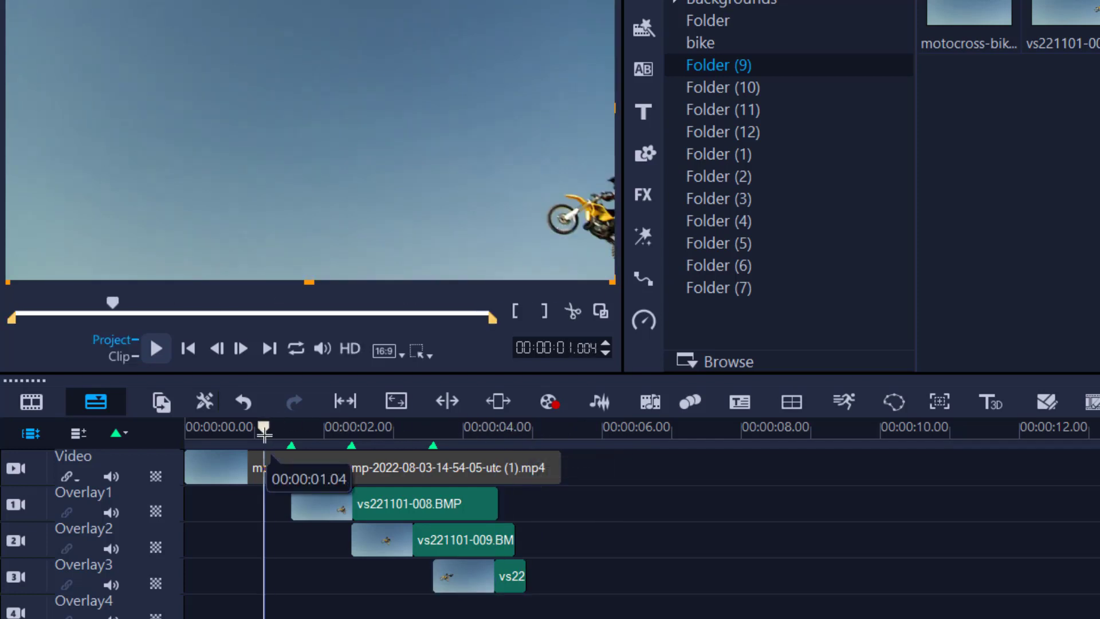
{"action": "key", "text": "space"}
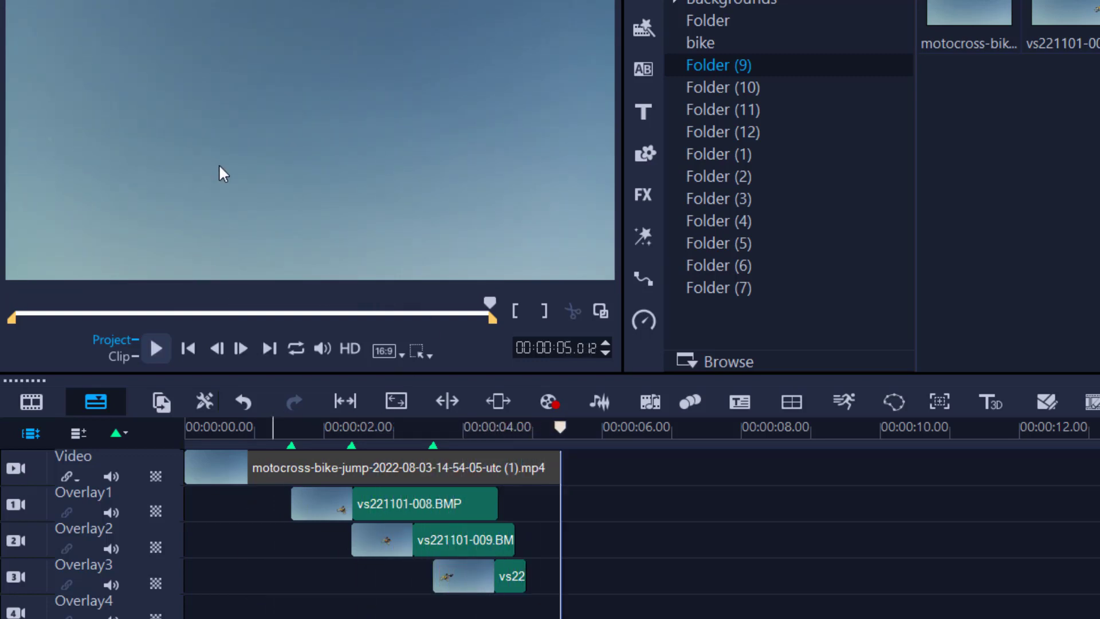
{"action": "key", "text": "Left"}
{"action": "key", "text": "Left"}
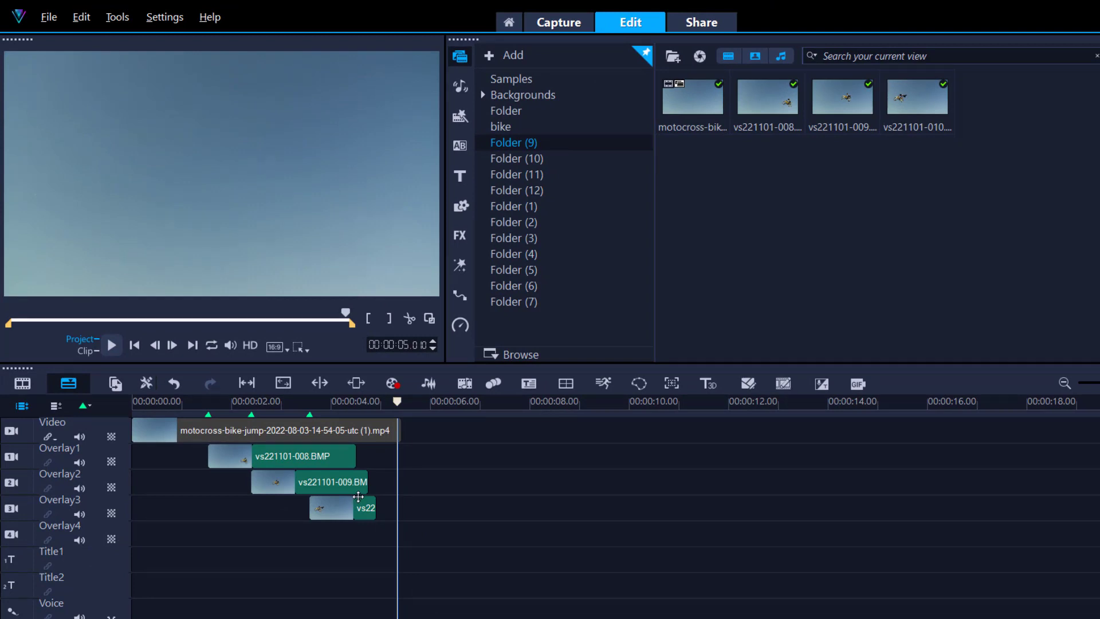
- Add Fire Sparks from the bike folder to Overlay4, chroma-key out its black background, and move it beside the rider
{"action": "left_click", "coordinate": [504, 128]}
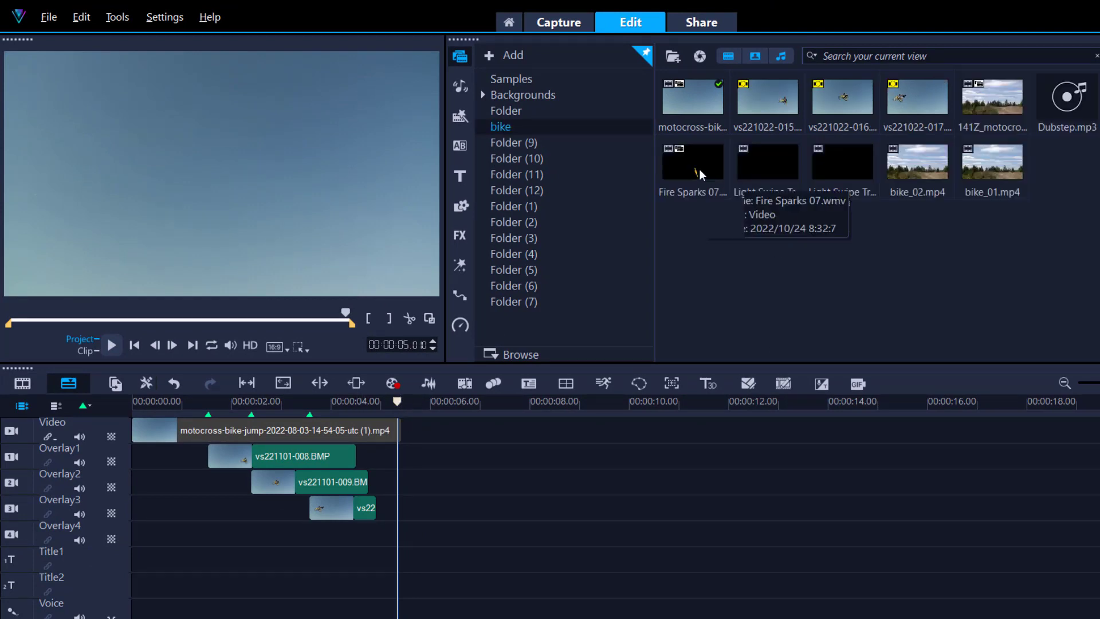
{"action": "left_click_drag", "start_coordinate": [688, 170], "coordinate": [214, 542]}
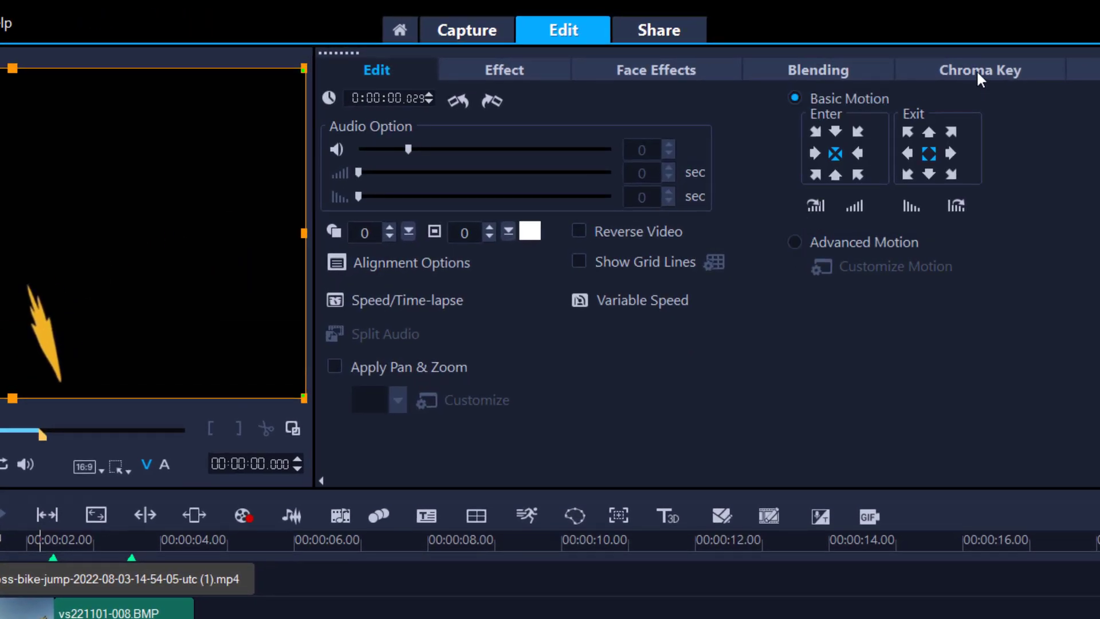
{"action": "left_click", "coordinate": [980, 73]}
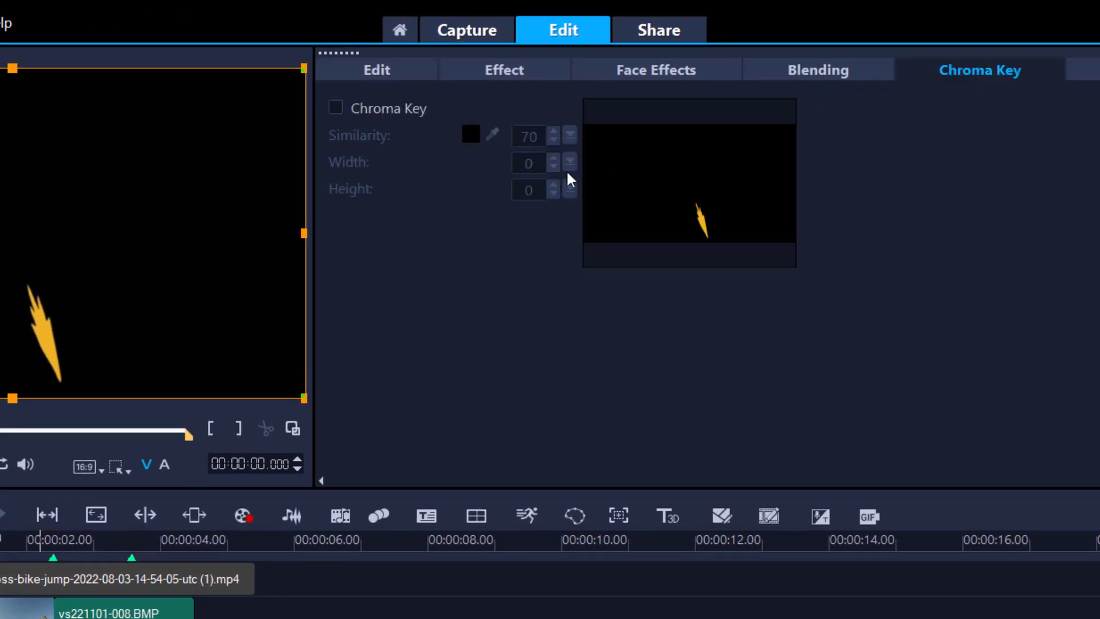
{"action": "left_click", "coordinate": [336, 107]}
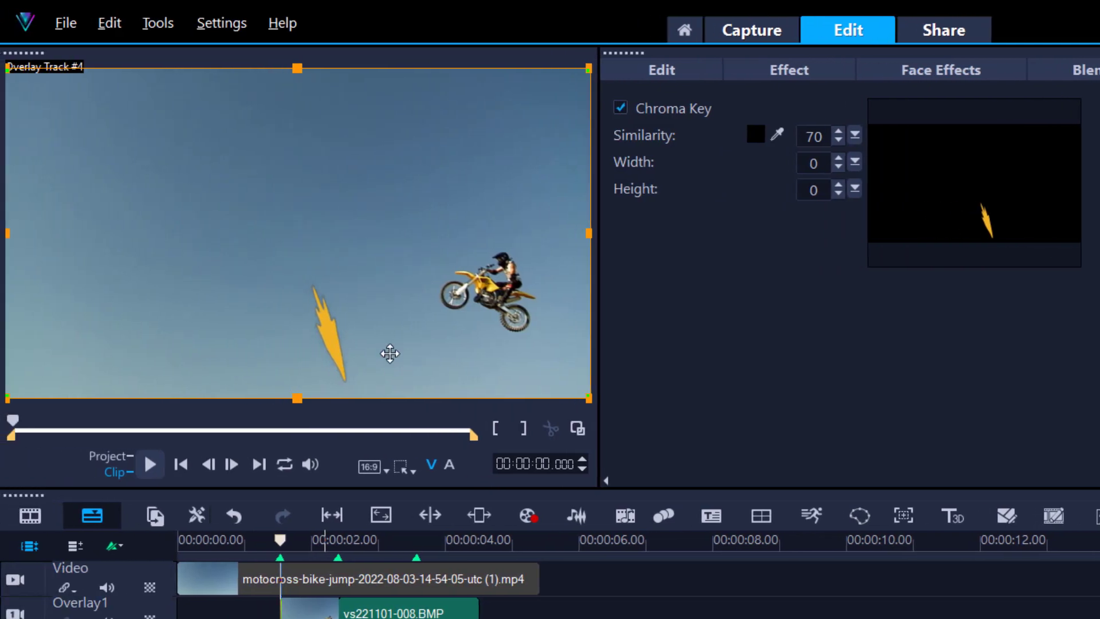
{"action": "left_click_drag", "start_coordinate": [410, 309], "coordinate": [499, 226]}
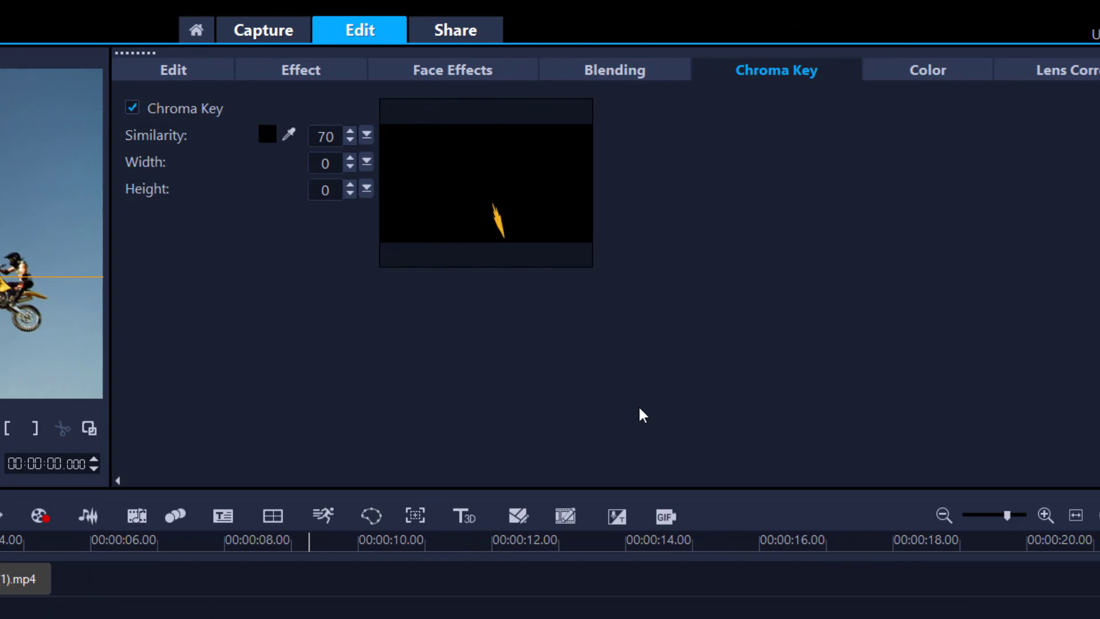
- Shift the spark's colour from orange toward pink with the Color Wheel's Color Shift handle
{"action": "left_click", "coordinate": [925, 80]}
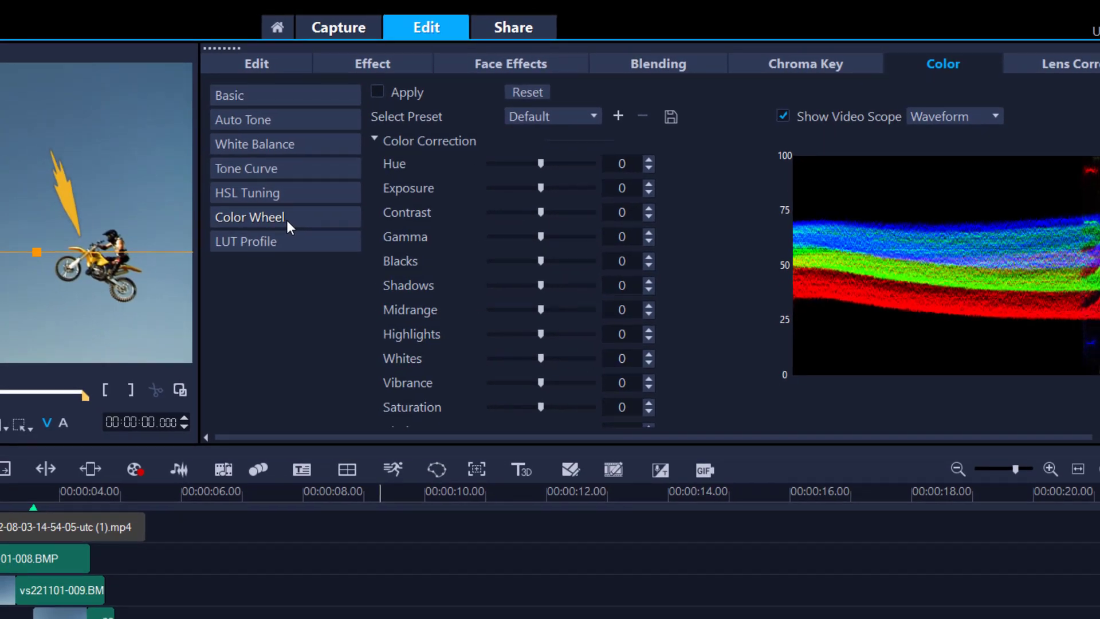
{"action": "left_click", "coordinate": [252, 229]}
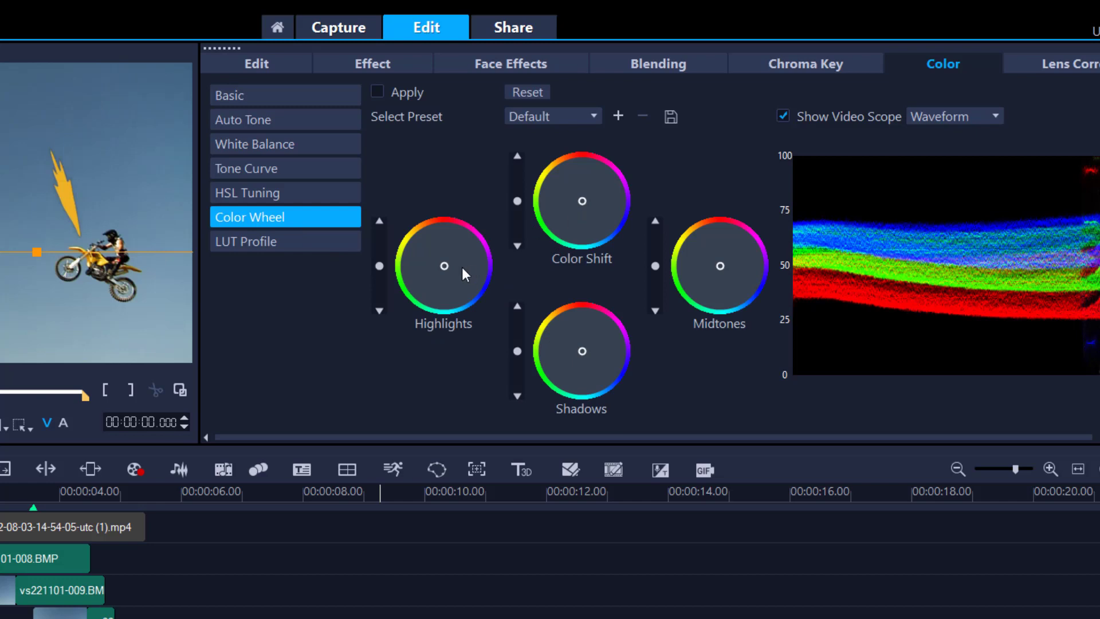
{"action": "left_click_drag", "start_coordinate": [584, 200], "coordinate": [618, 211]}
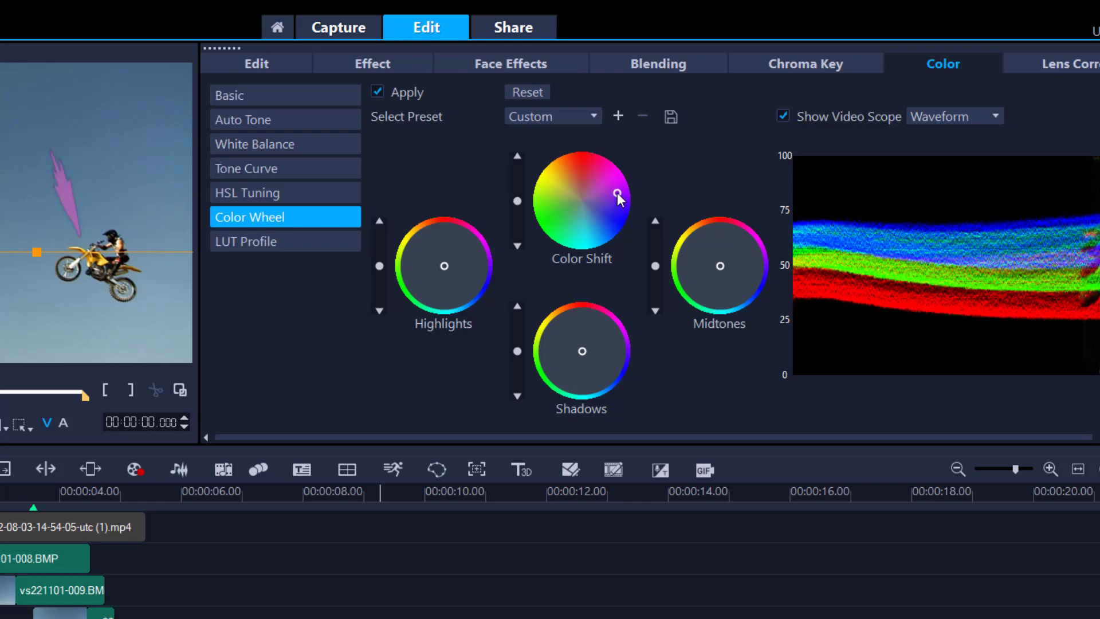